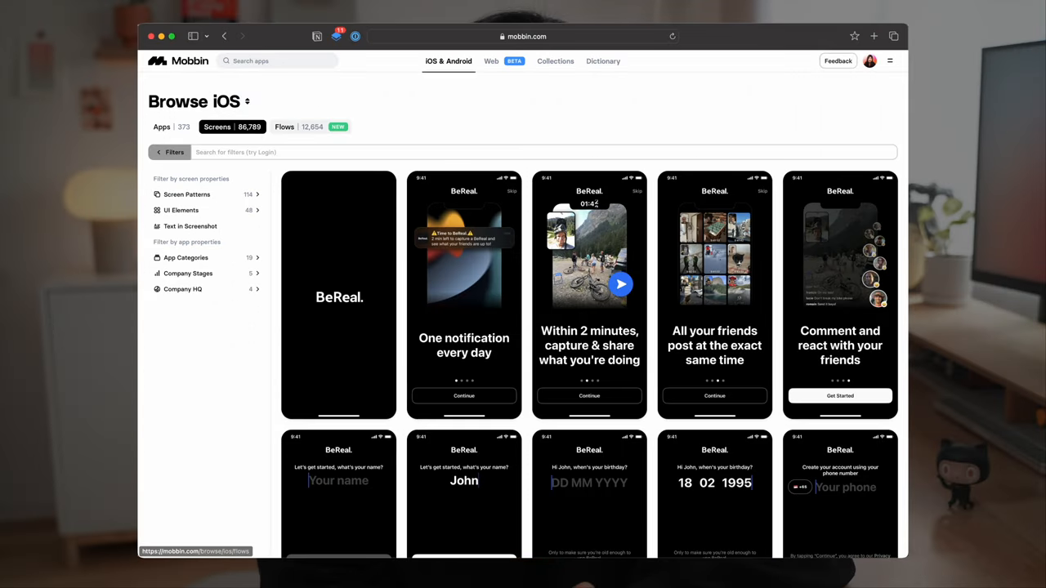
# - Show whole iOS flows instead of individual screens in the Browse iOS library
pyautogui.click(284, 126)
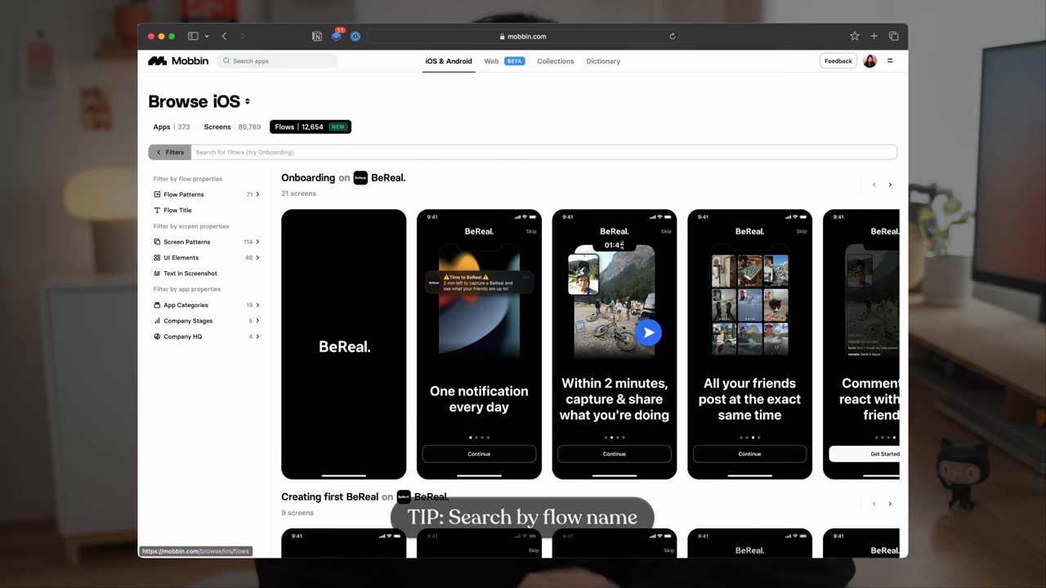
# - Filter flows to the Onboarding pattern in Productivity then Lifestyle categories, combining filters with Or
pyautogui.click(183, 194)
pyautogui.click(175, 208)
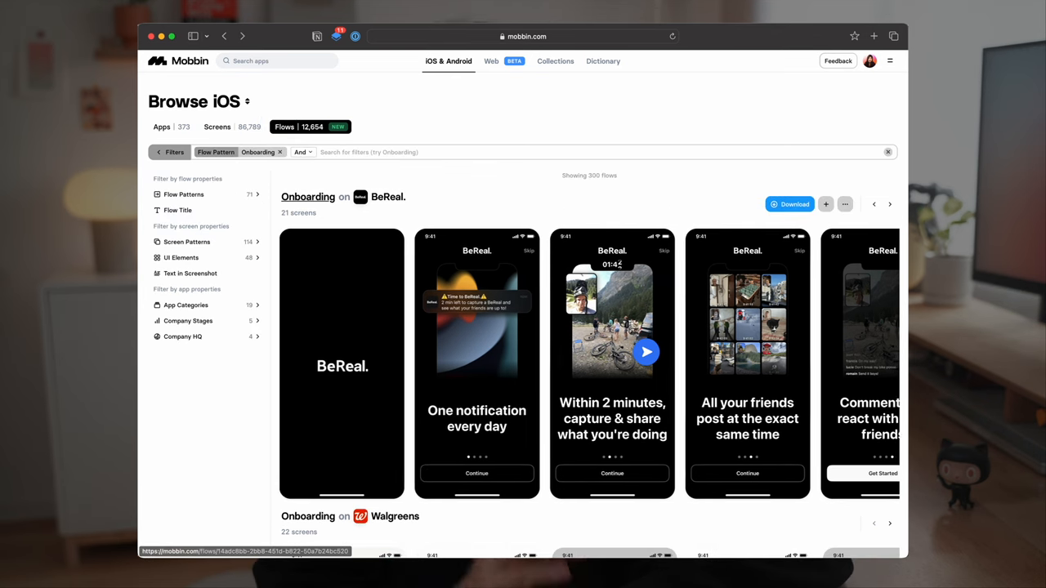
pyautogui.hscroll(3, 589, 368)
pyautogui.hscroll(2, 588, 363)
pyautogui.hscroll(2, 589, 364)
pyautogui.hscroll(2, 588, 364)
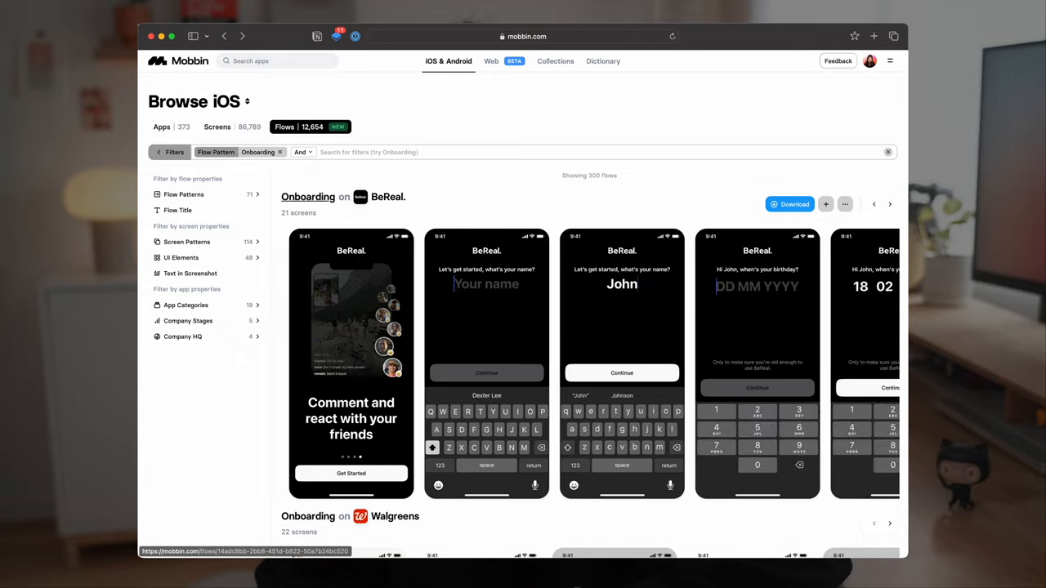
pyautogui.hscroll(1, 588, 363)
pyautogui.hscroll(-5, 588, 363)
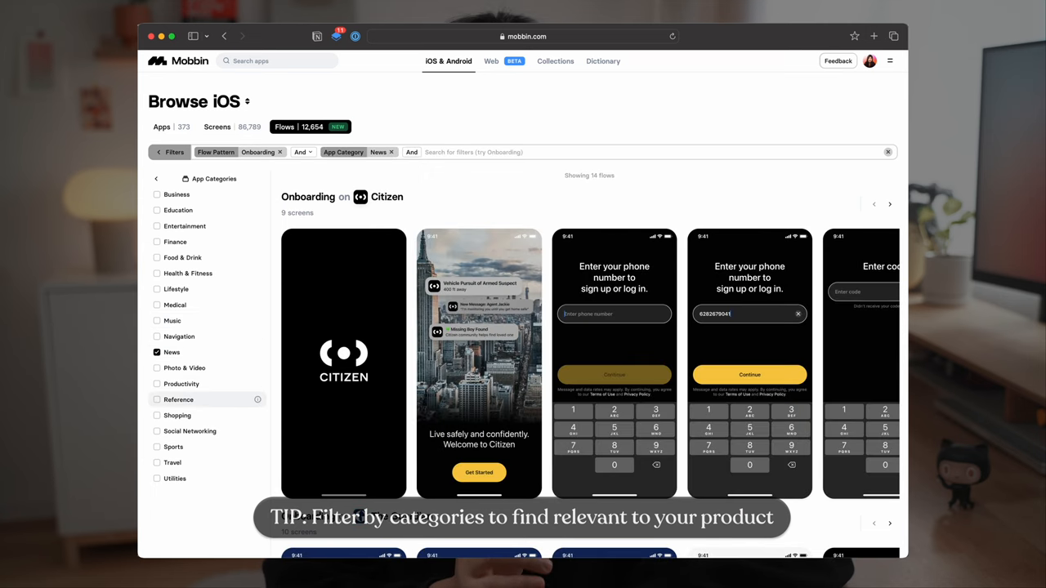
pyautogui.click(182, 383)
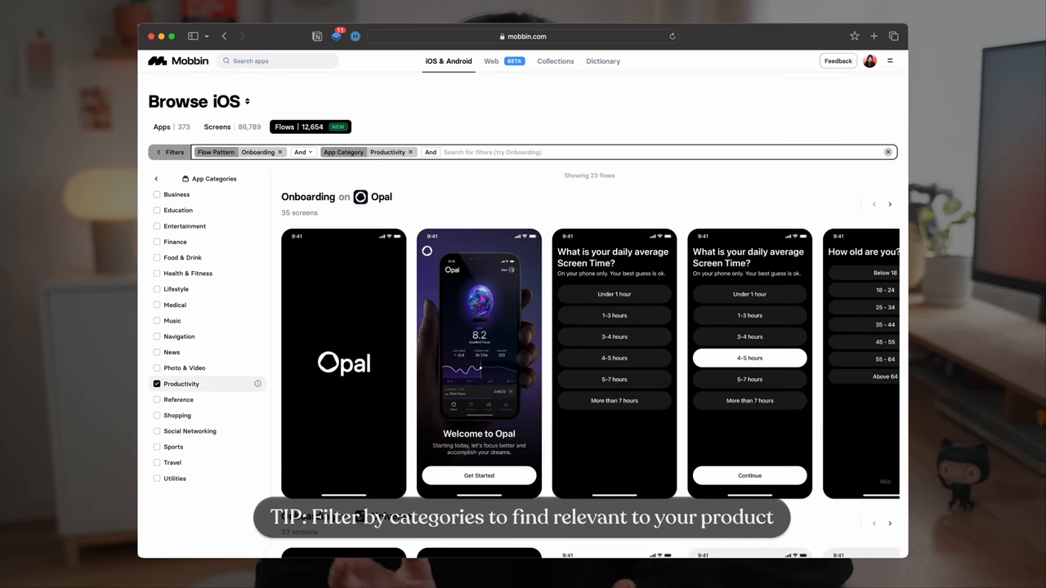
pyautogui.click(175, 288)
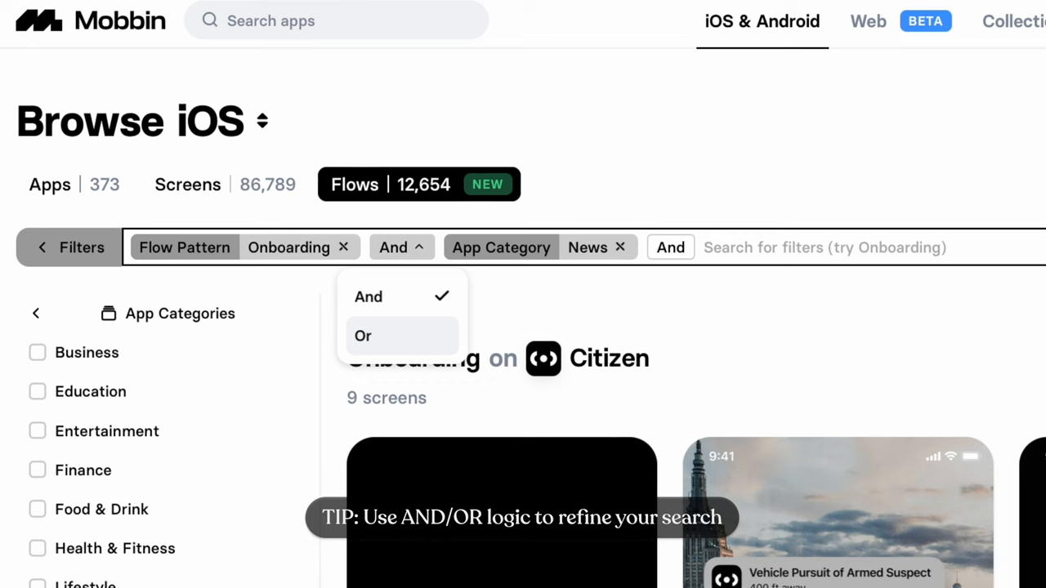
pyautogui.click(402, 335)
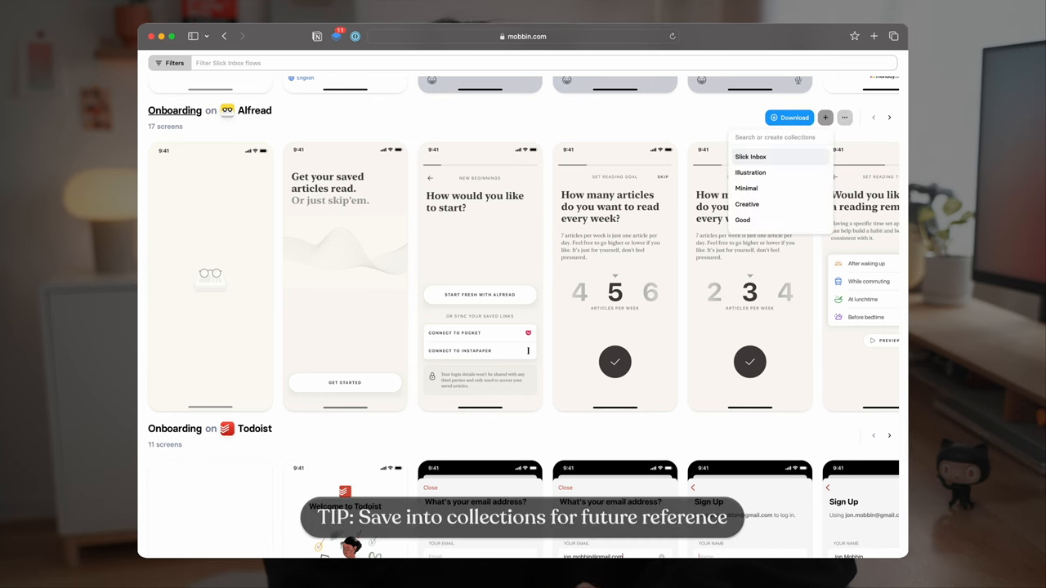
# - Add Alfread's onboarding flow to Slick Inbox, copy its link and load it in a new tab
pyautogui.click(787, 157)
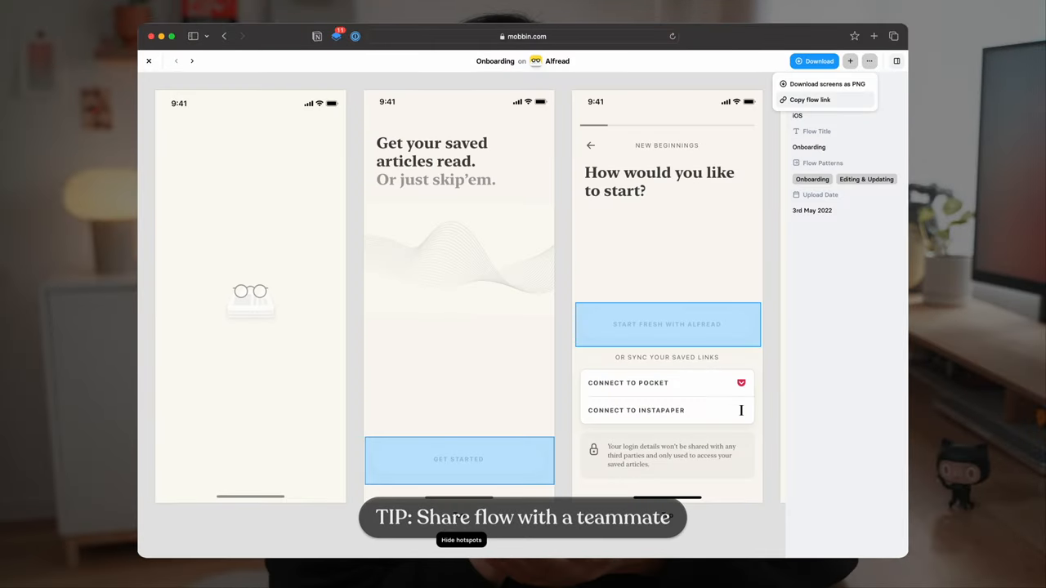
pyautogui.click(809, 99)
pyautogui.press('super+t')
pyautogui.press('super+v')
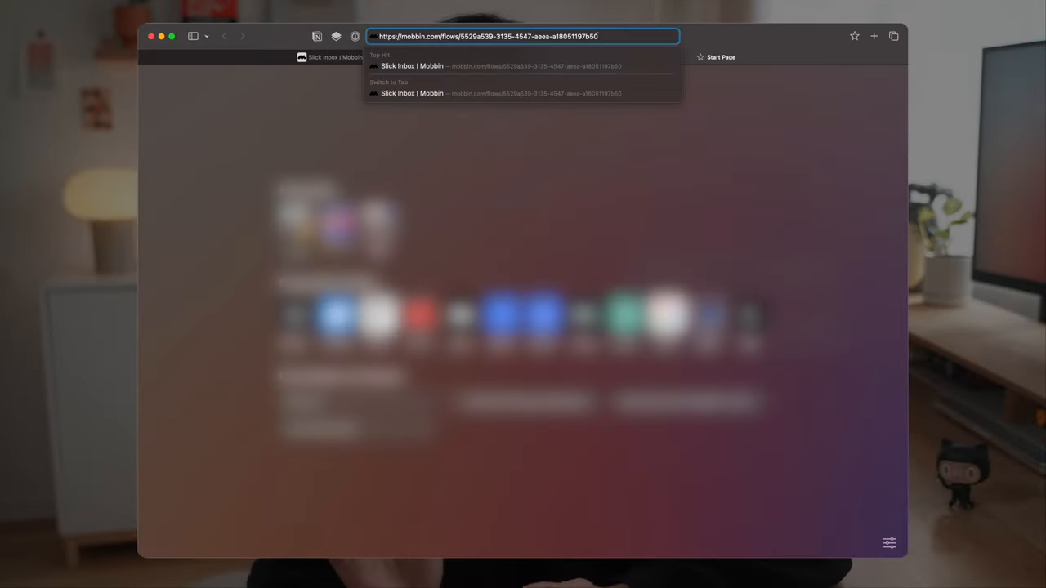
pyautogui.press('Return')
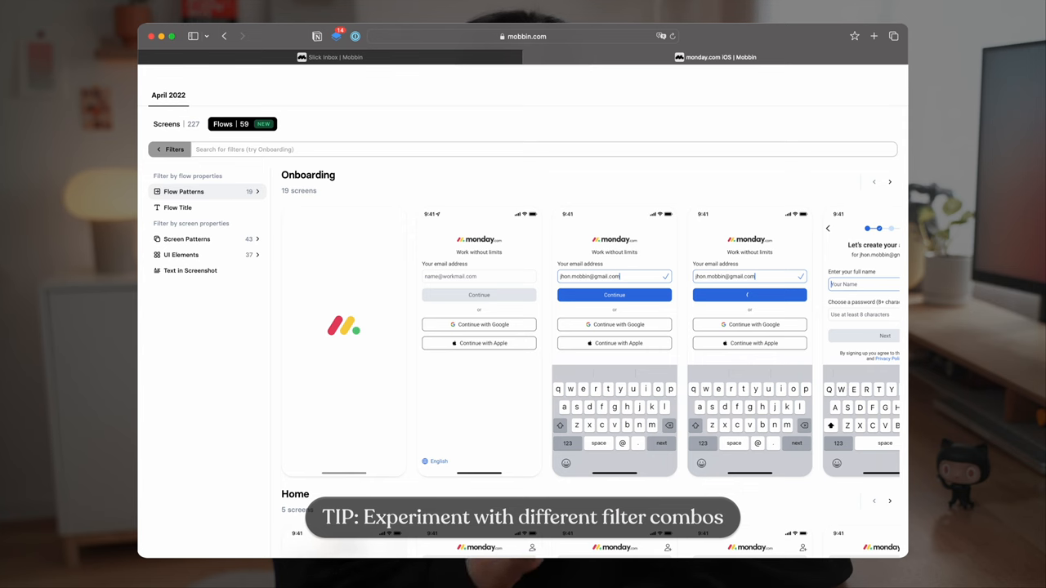
# - Filter monday.com's flows to the Logging In flow pattern
pyautogui.click(168, 255)
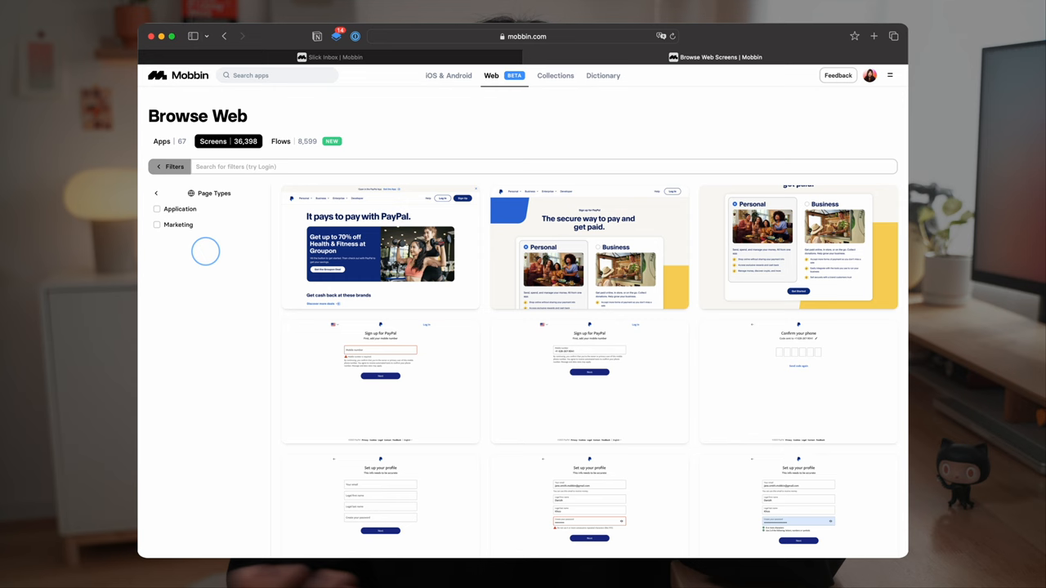
# - Filter web screens to Application page type with the Dashboard & Stats screen pattern
pyautogui.click(157, 208)
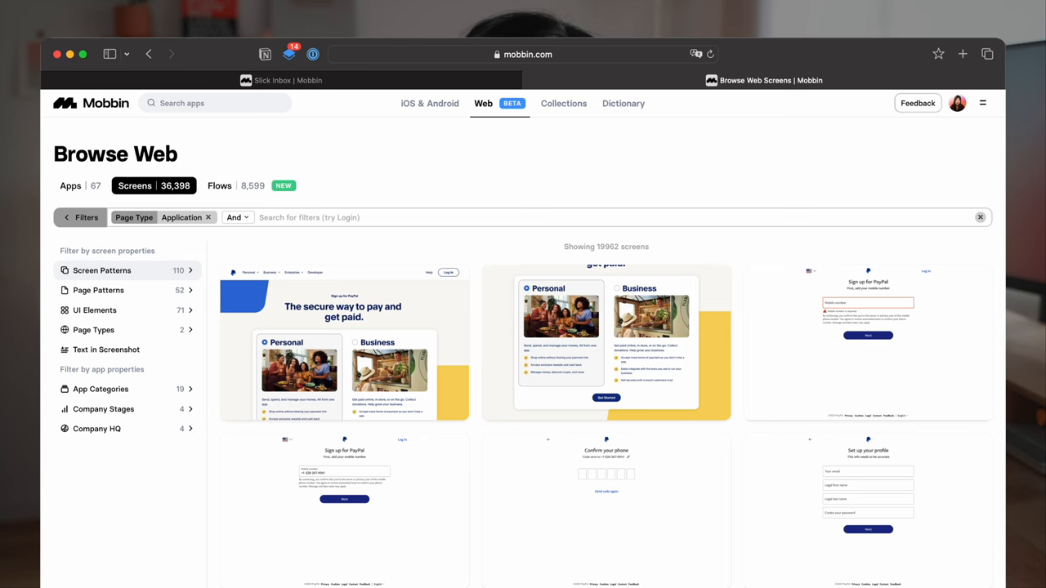
pyautogui.click(107, 430)
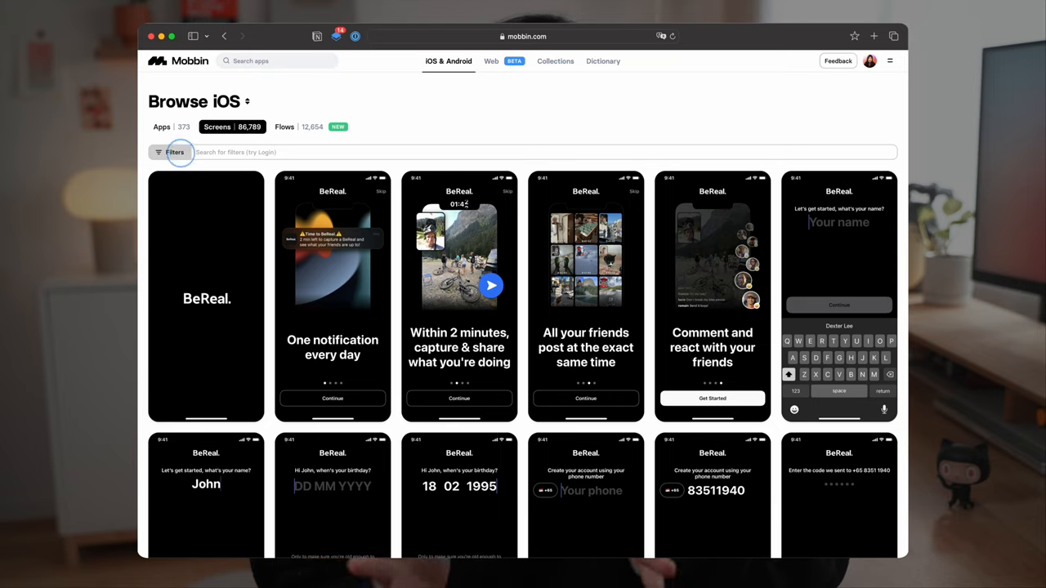
# - Filter iOS screens to the Verification pattern within the Productivity app category
pyautogui.click(175, 152)
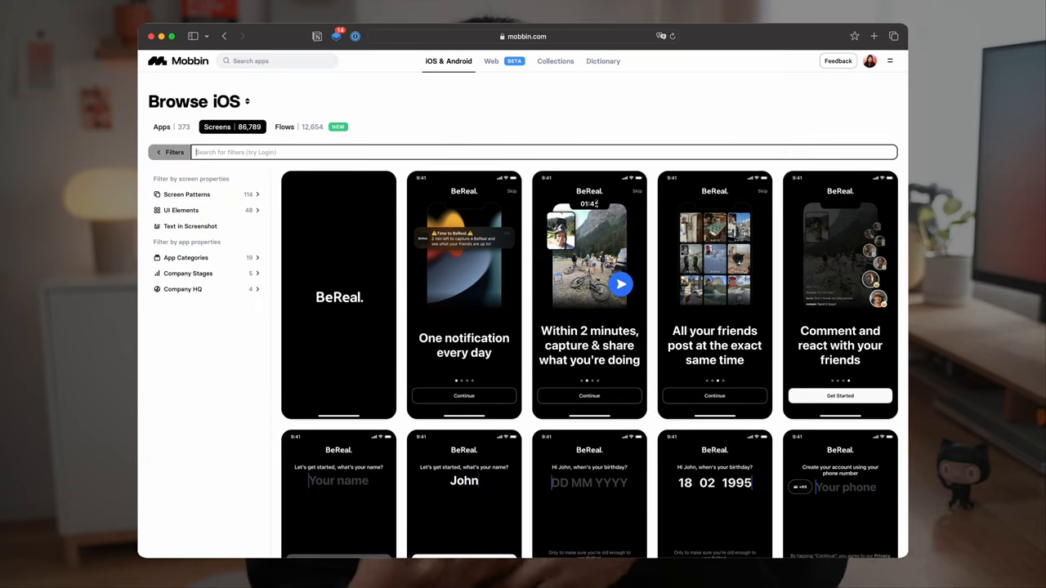
pyautogui.write('verifi')
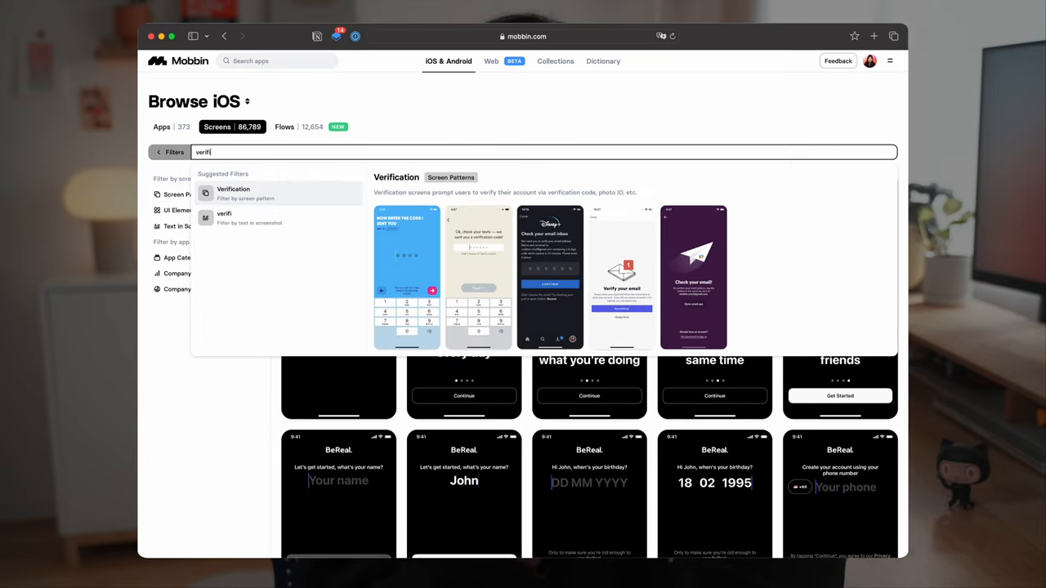
pyautogui.press('Return')
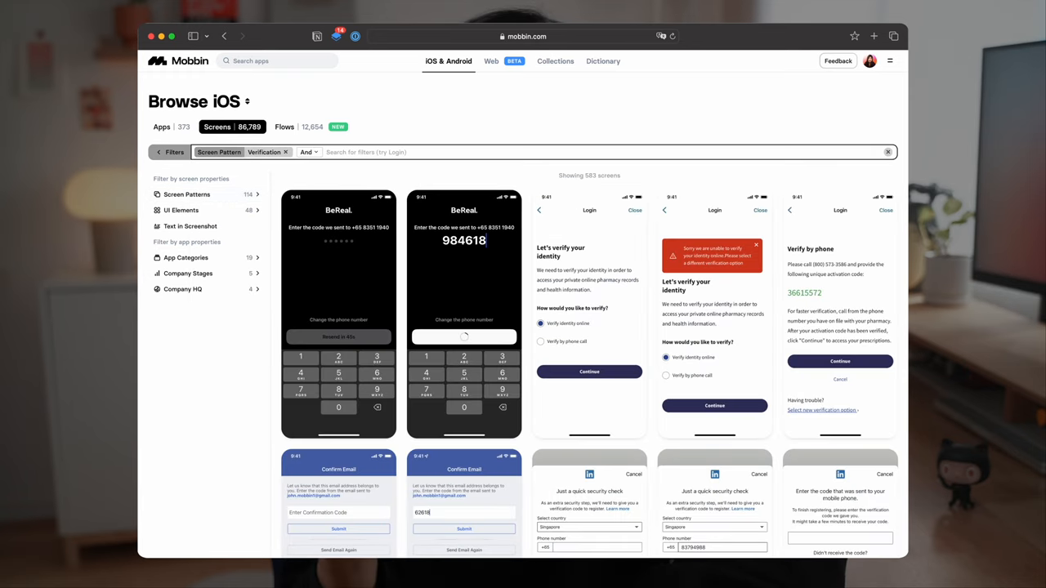
pyautogui.write('produc')
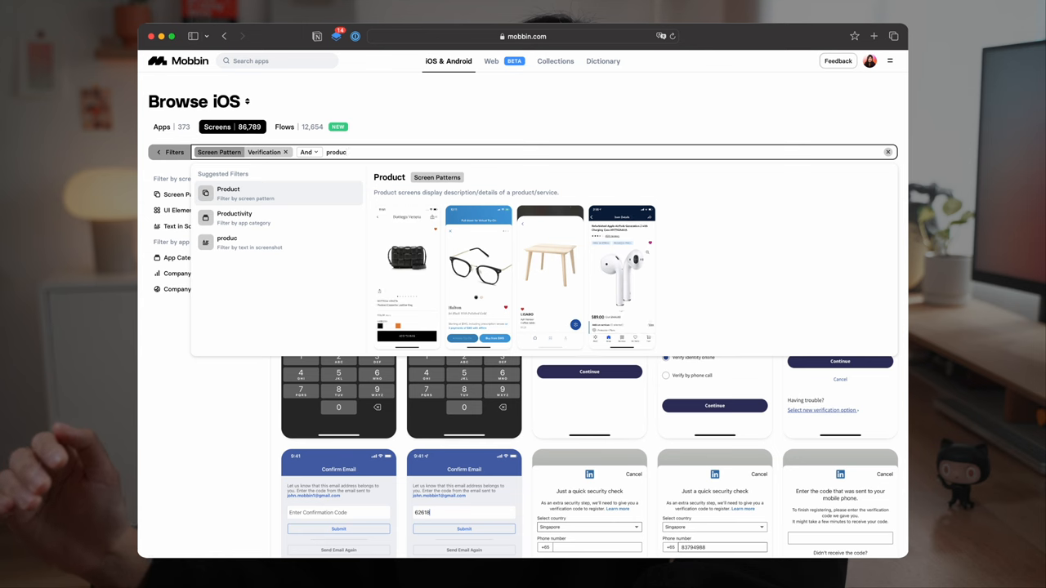
pyautogui.press('Down')
pyautogui.press('Return')
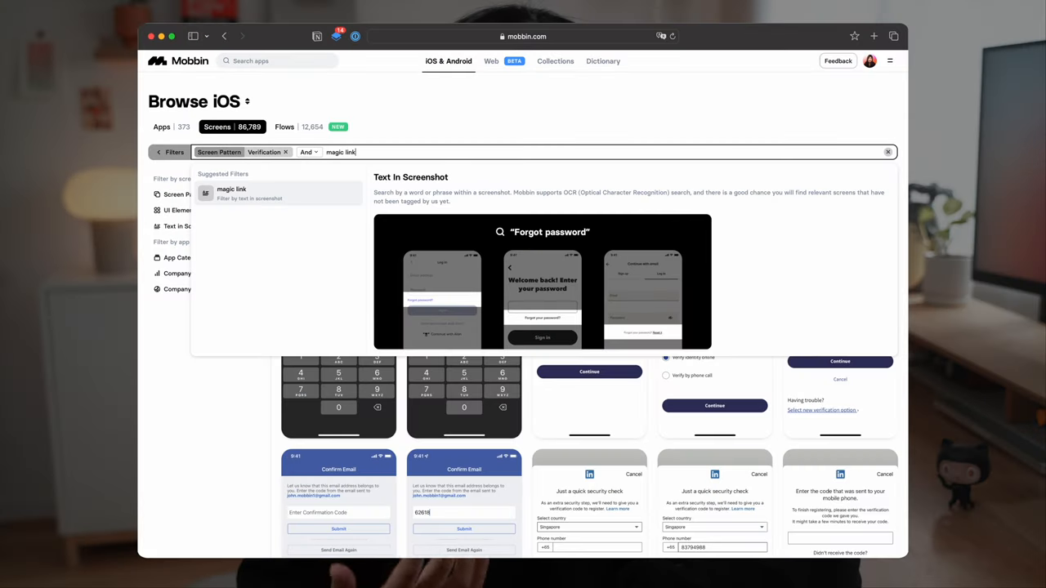
# - Narrow verification screens by screenshot text 'magic link', then replace it with 'otp'
pyautogui.press('Return')
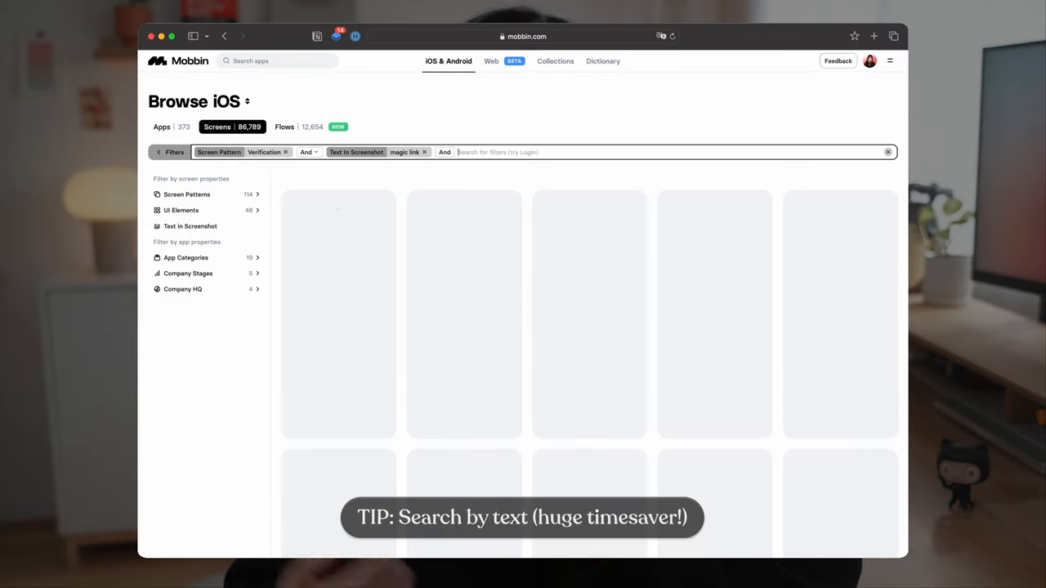
pyautogui.scroll(-2, 523, 326)
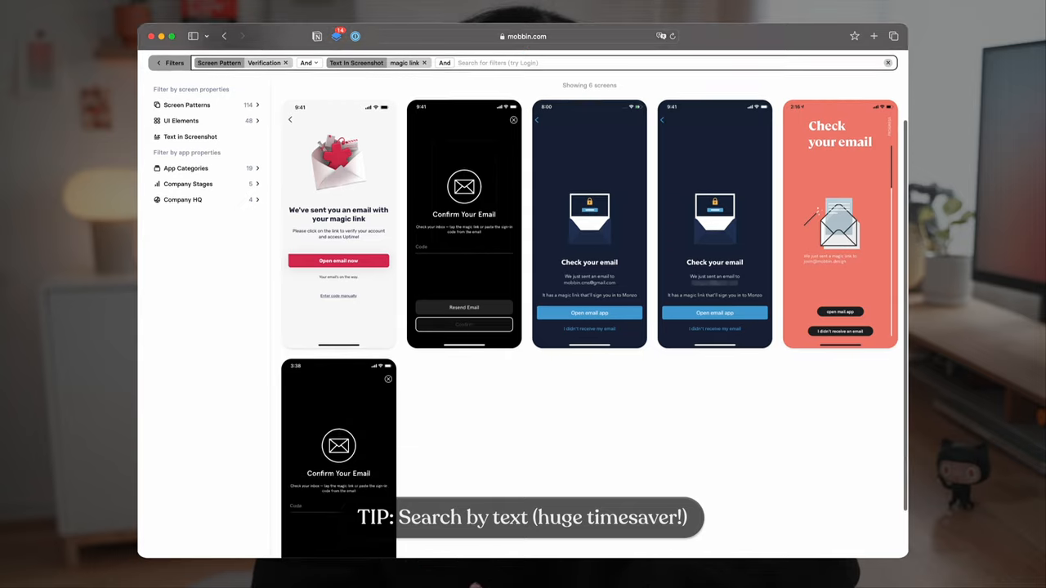
pyautogui.scroll(2, 523, 327)
pyautogui.press('BackSpace')
pyautogui.press('BackSpace')
pyautogui.write('otp')
pyautogui.press('Return')
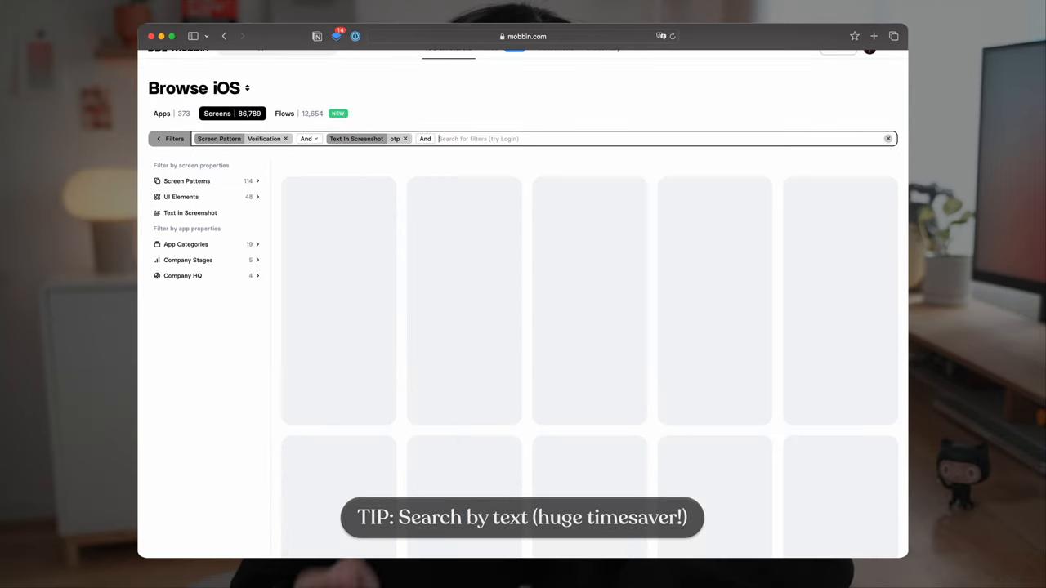
pyautogui.scroll(1, 492, 178)
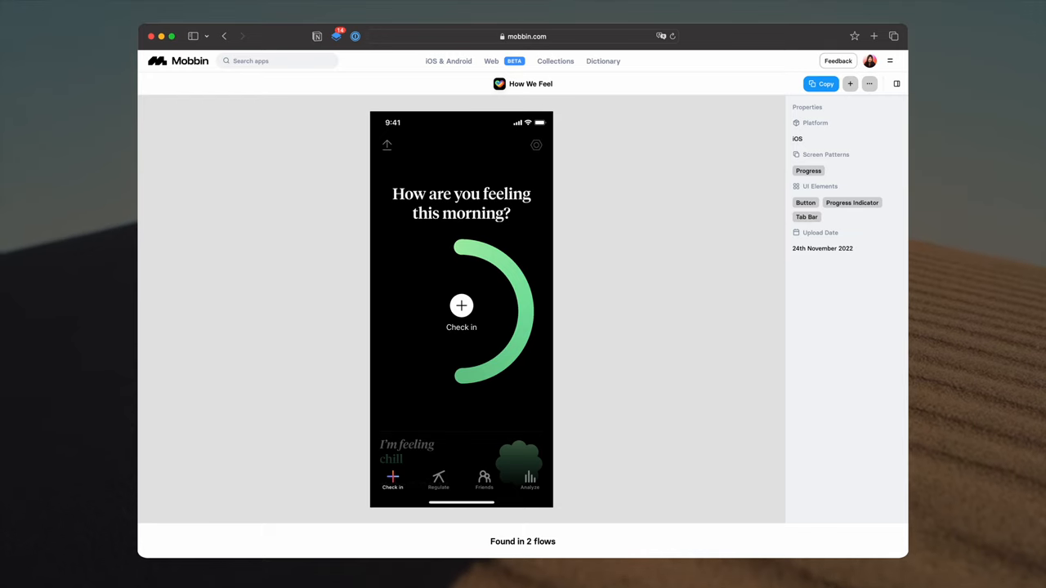
# - Open screens sharing How We Feel's Progress Indicator element in a new tab
pyautogui.keyDown('super'); pyautogui.click(851, 203); pyautogui.keyUp('super')
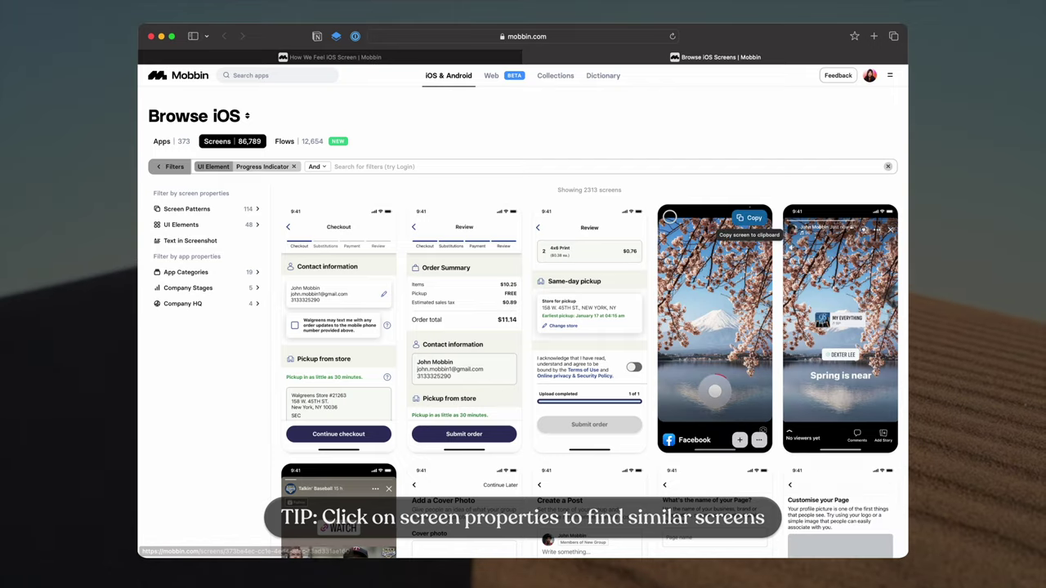
pyautogui.scroll(-2, 753, 219)
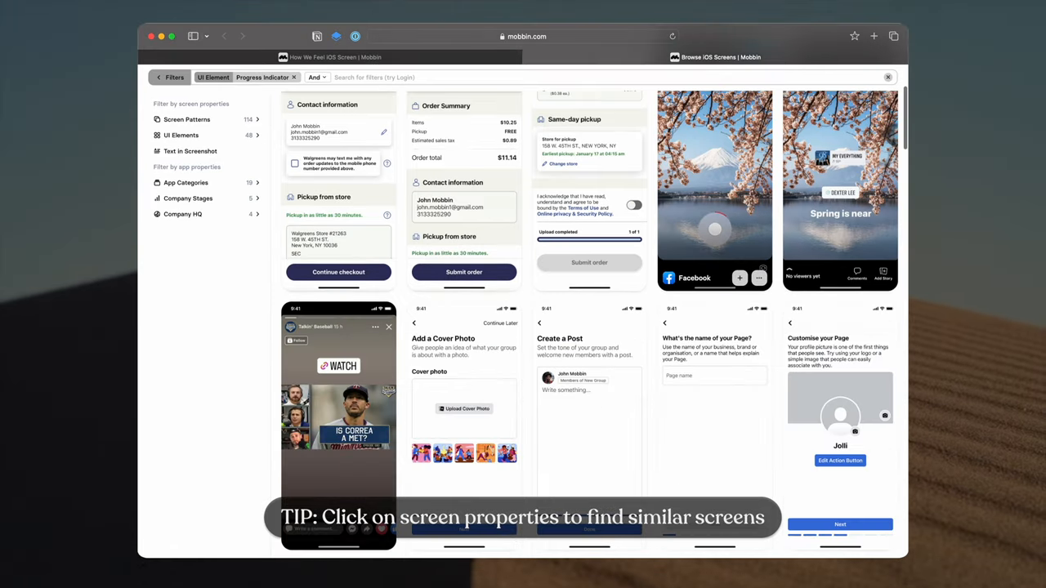
pyautogui.scroll(-3, 753, 219)
pyautogui.scroll(-2, 753, 219)
pyautogui.scroll(-3, 755, 214)
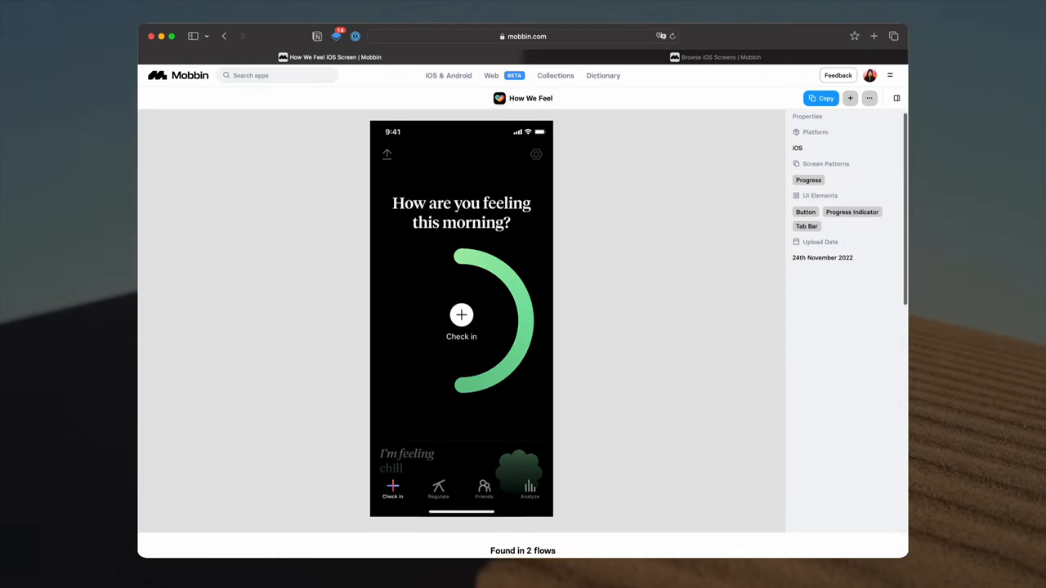
pyautogui.scroll(-2, 523, 326)
pyautogui.scroll(-2, 523, 327)
pyautogui.scroll(-3, 523, 327)
pyautogui.scroll(-2, 646, 286)
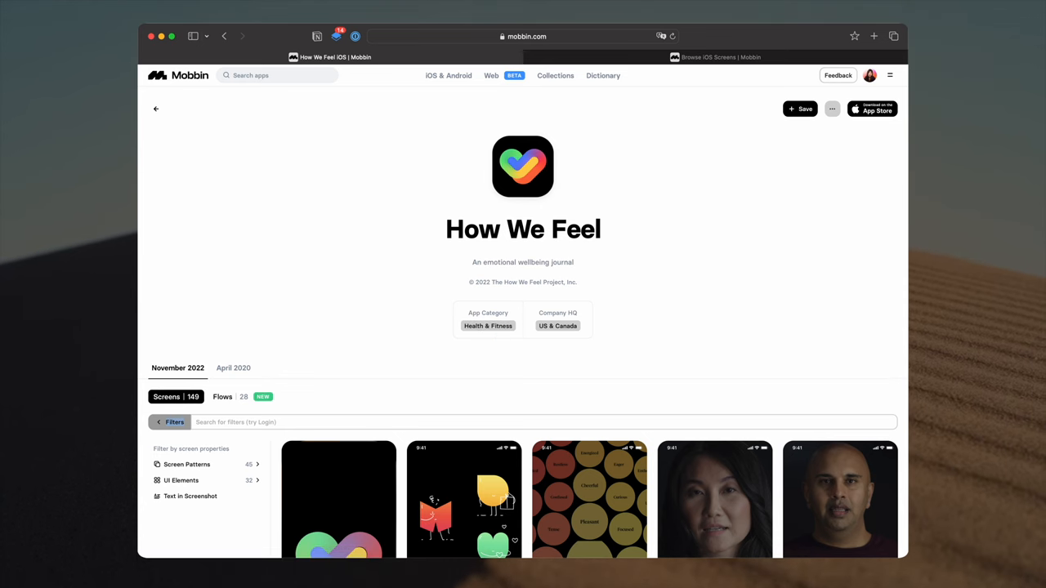
# - Browse other Health & Fitness apps such as Waterllama, Loóna and Fitplan
pyautogui.click(490, 326)
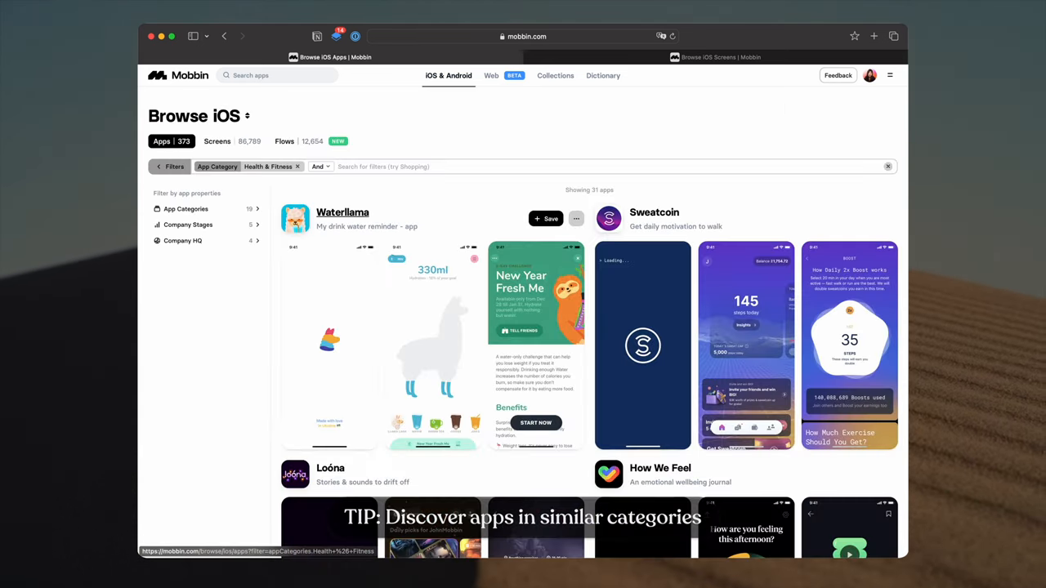
pyautogui.scroll(-1, 433, 232)
pyautogui.scroll(-3, 433, 233)
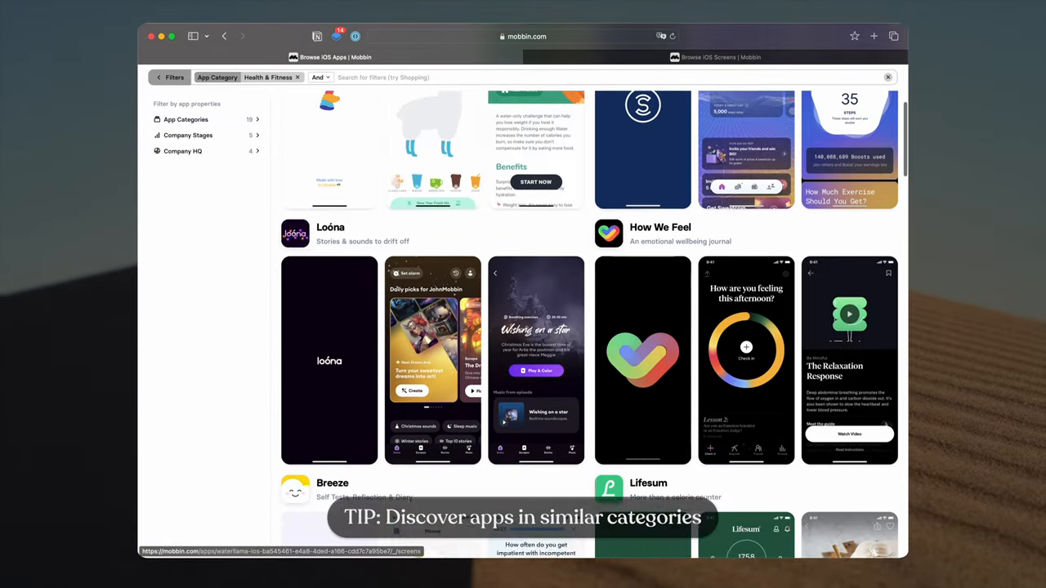
pyautogui.scroll(-1, 433, 233)
pyautogui.scroll(-2, 434, 233)
pyautogui.scroll(-3, 433, 233)
pyautogui.scroll(-1, 433, 233)
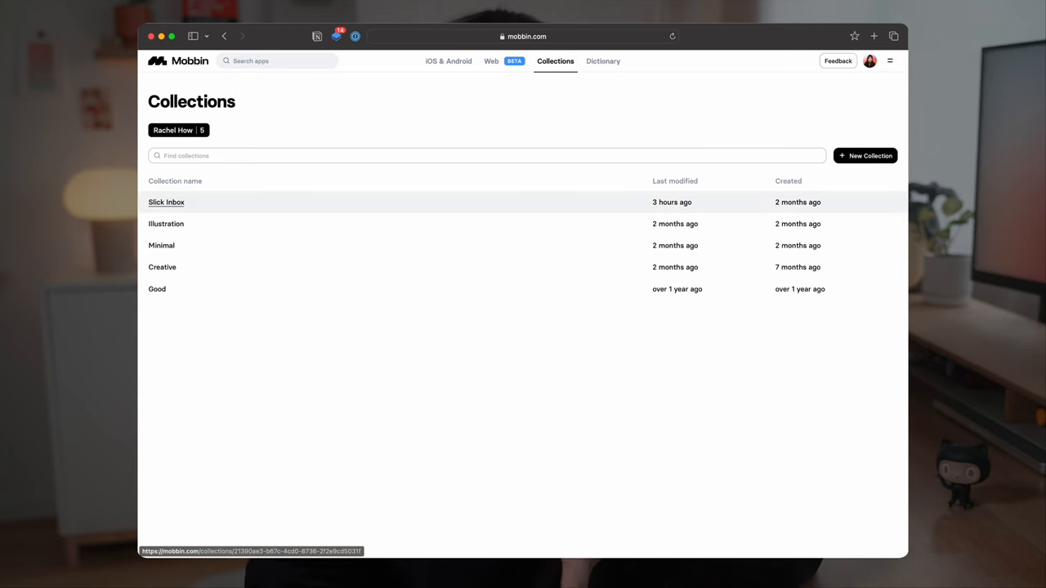
# - Open the Slick Inbox collection and its saved Alfread onboarding flow
pyautogui.click(327, 204)
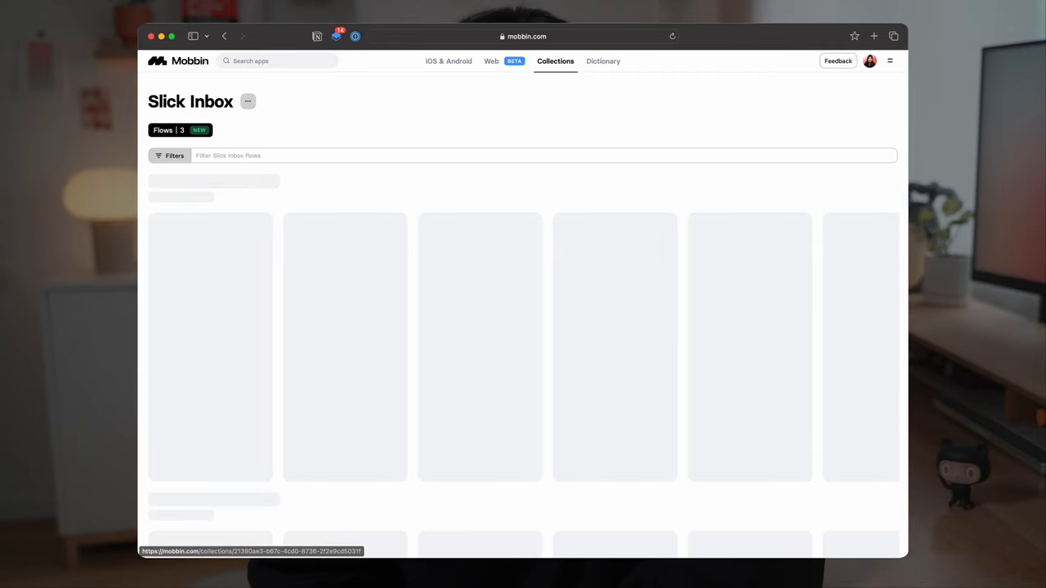
pyautogui.scroll(-5, 523, 327)
pyautogui.scroll(-3, 523, 327)
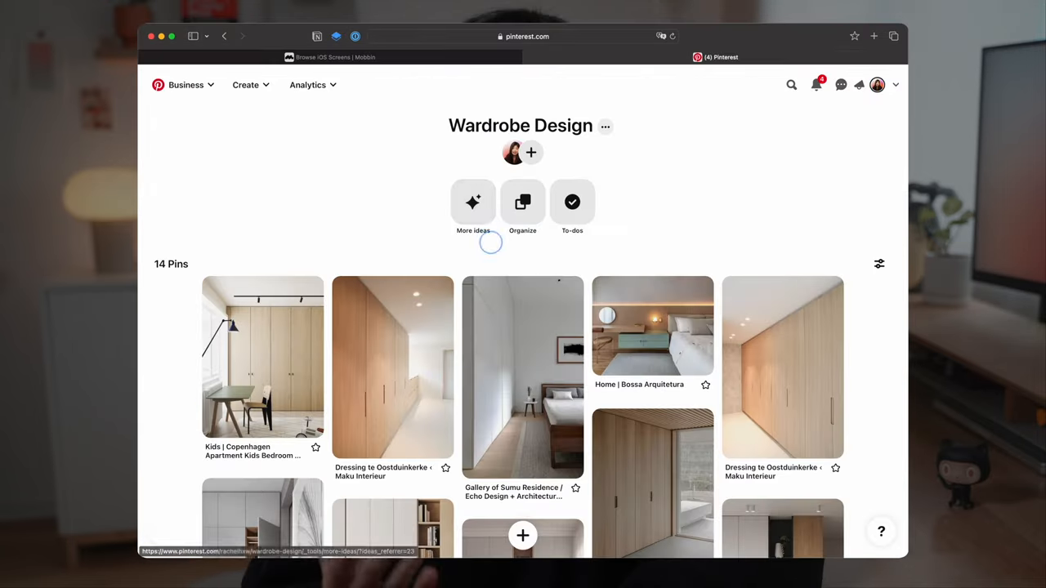
pyautogui.click(467, 214)
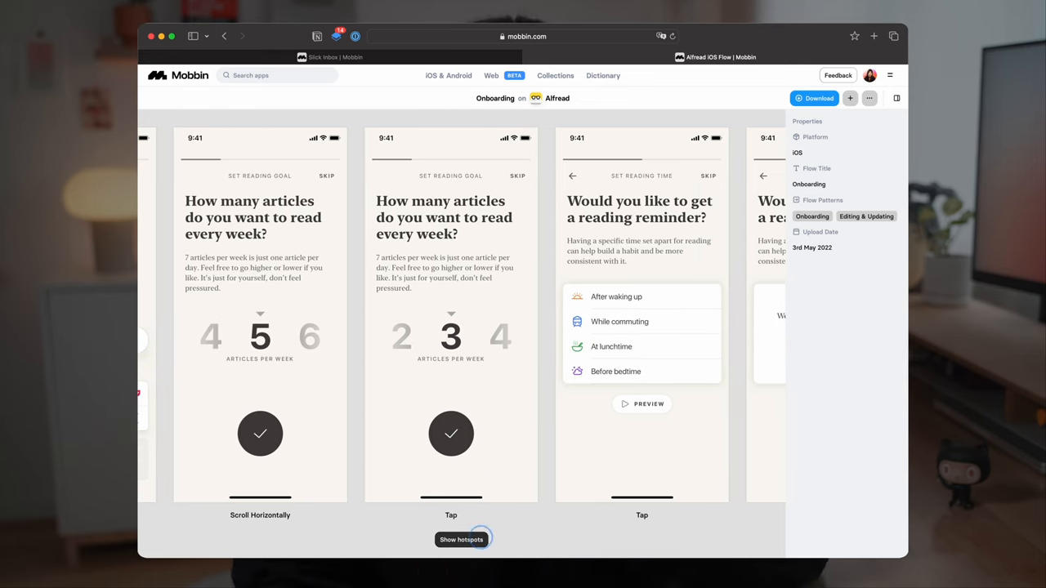
# - Reveal tap and scroll hotspots on Alfread's onboarding flow screens
pyautogui.click(479, 540)
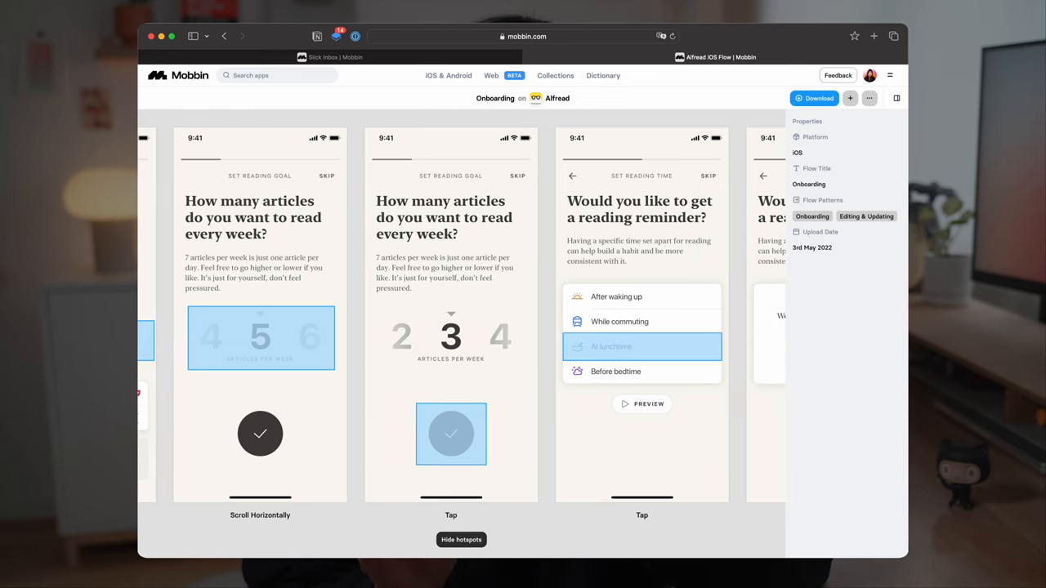